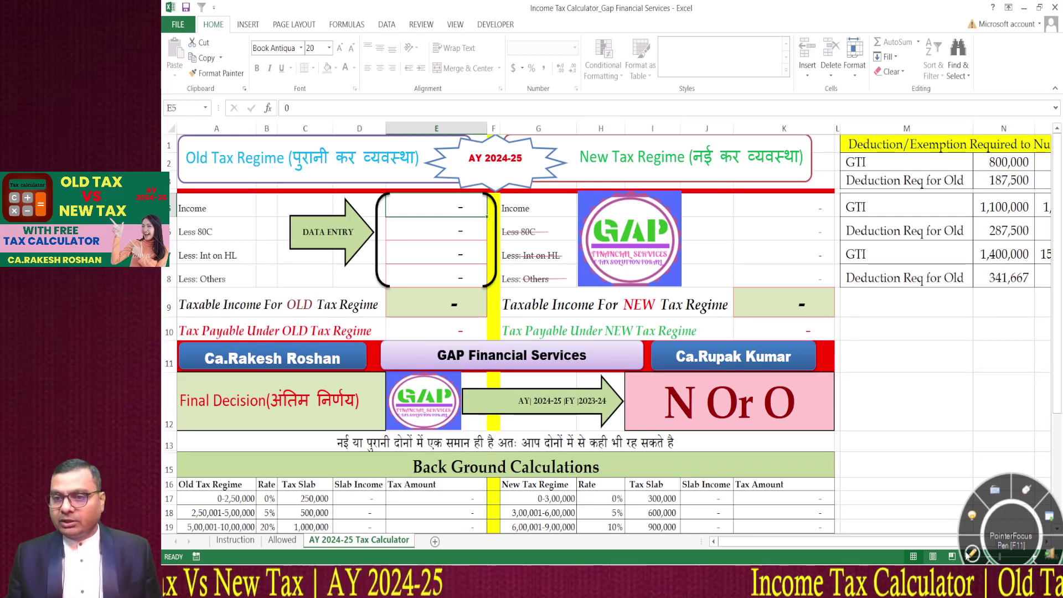
Enter an income of 200,000 in the old tax regime data-entry area of the AY 2024-25 calculator
{"action": "left_click", "coordinate": [972, 517]}
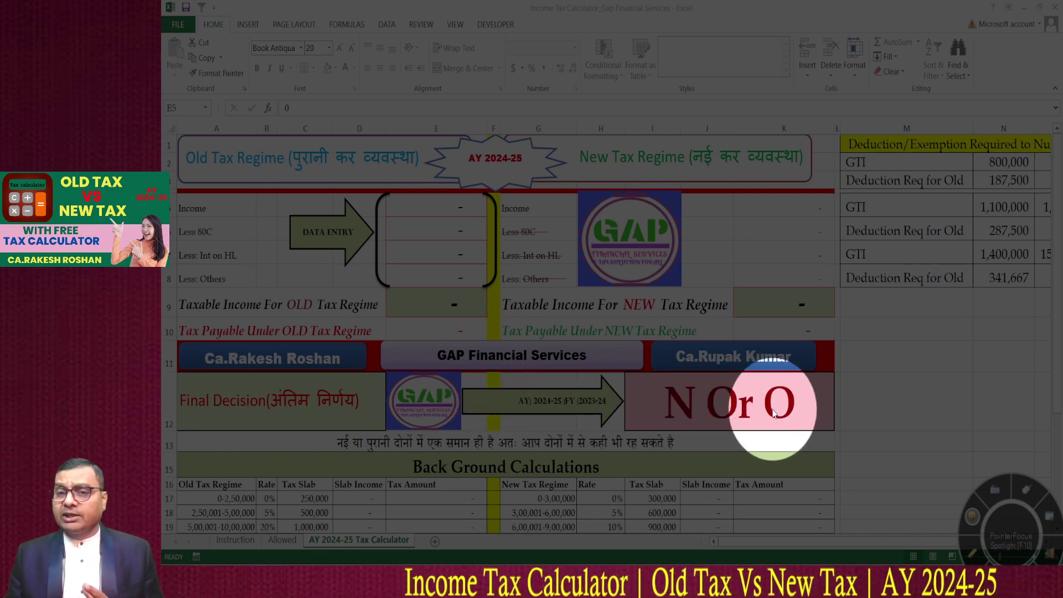
{"action": "left_click", "coordinate": [973, 521]}
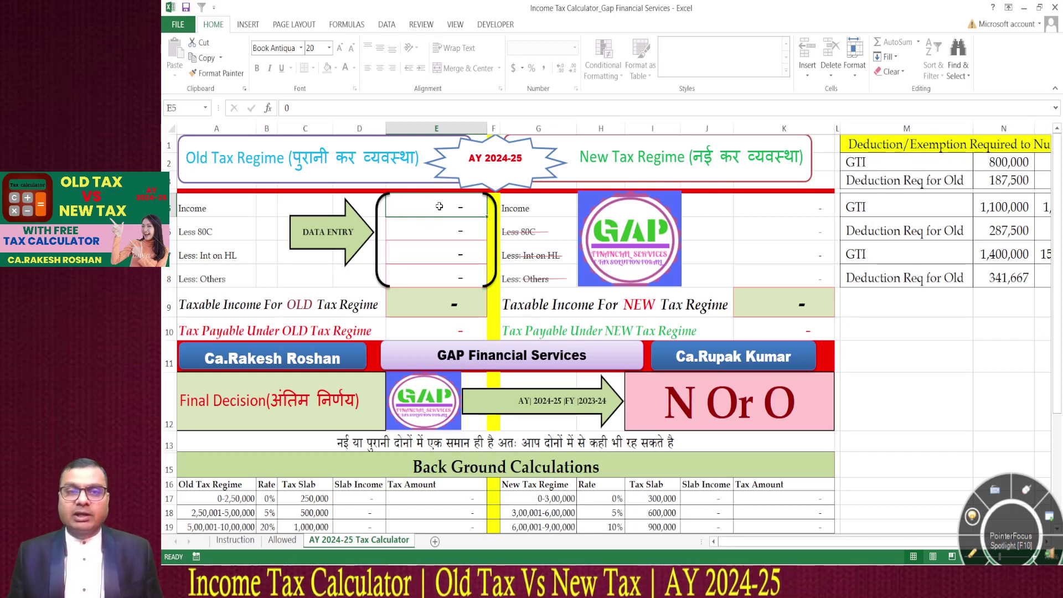
{"action": "type", "text": "2"}
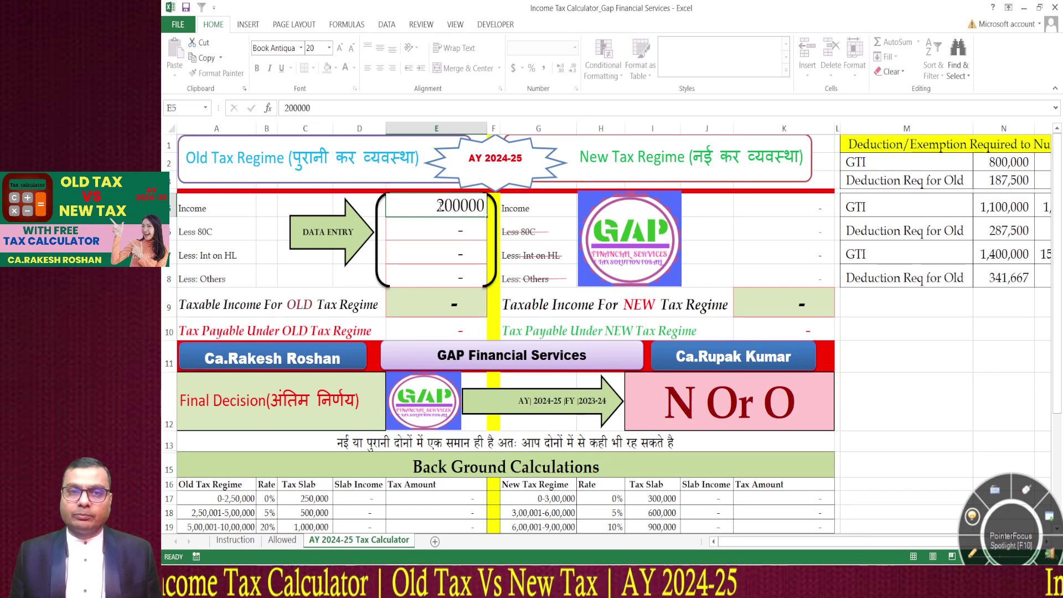
{"action": "type", "text": "00,000"}
{"action": "key", "text": "Return"}
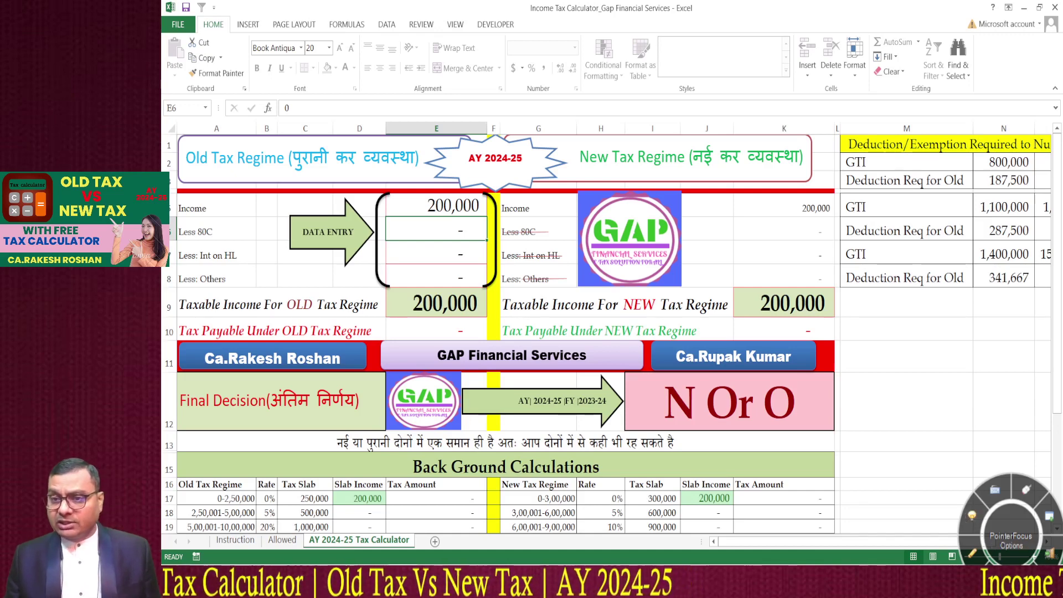
Set the old-regime income to 500,000 and select the final decision cell
{"action": "left_click", "coordinate": [971, 518]}
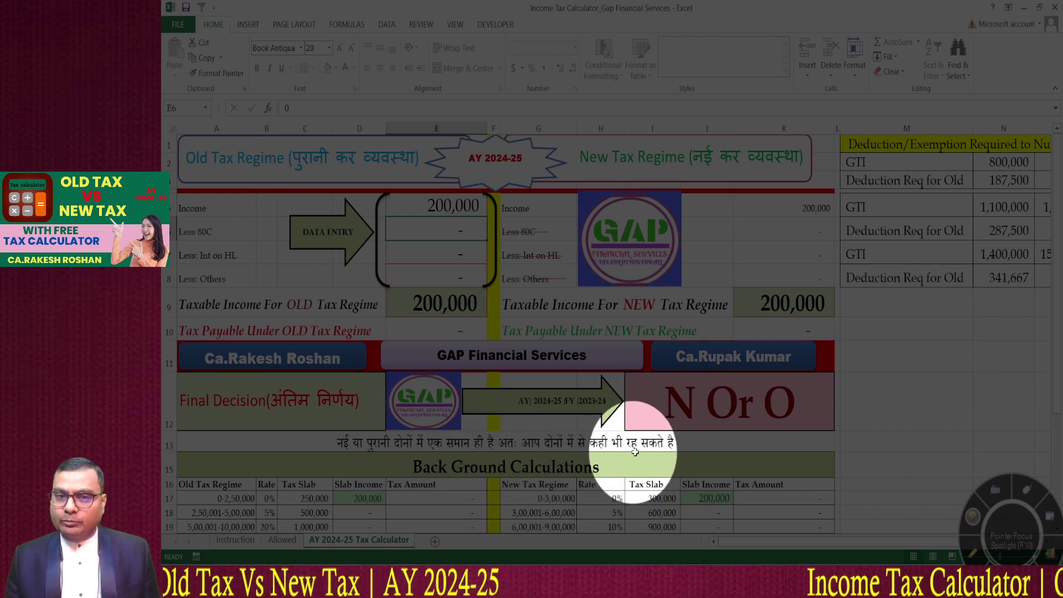
{"action": "left_click", "coordinate": [973, 518]}
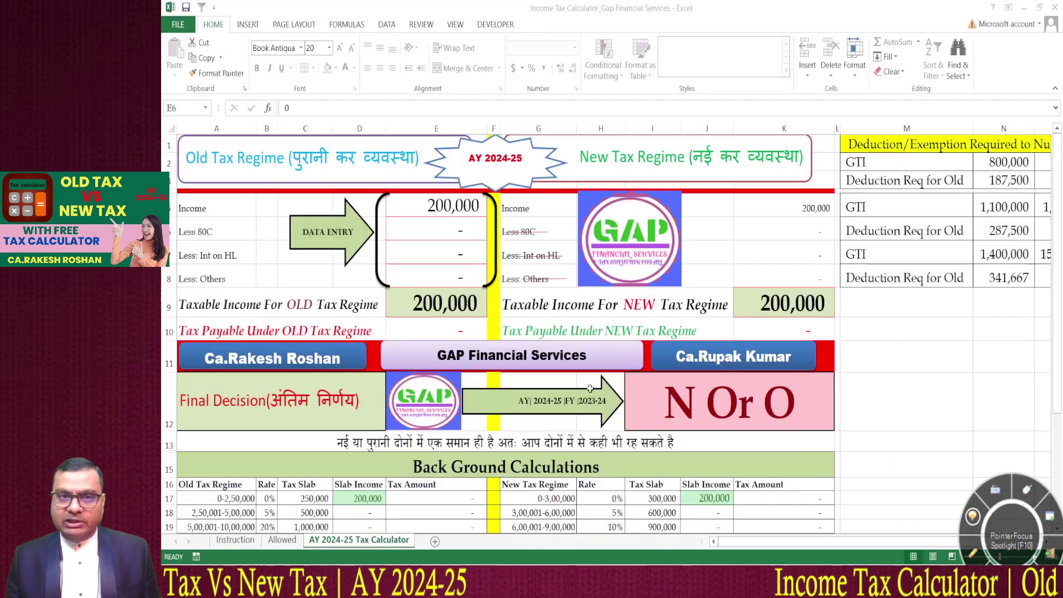
{"action": "left_click", "coordinate": [434, 210]}
{"action": "left_click", "coordinate": [435, 208]}
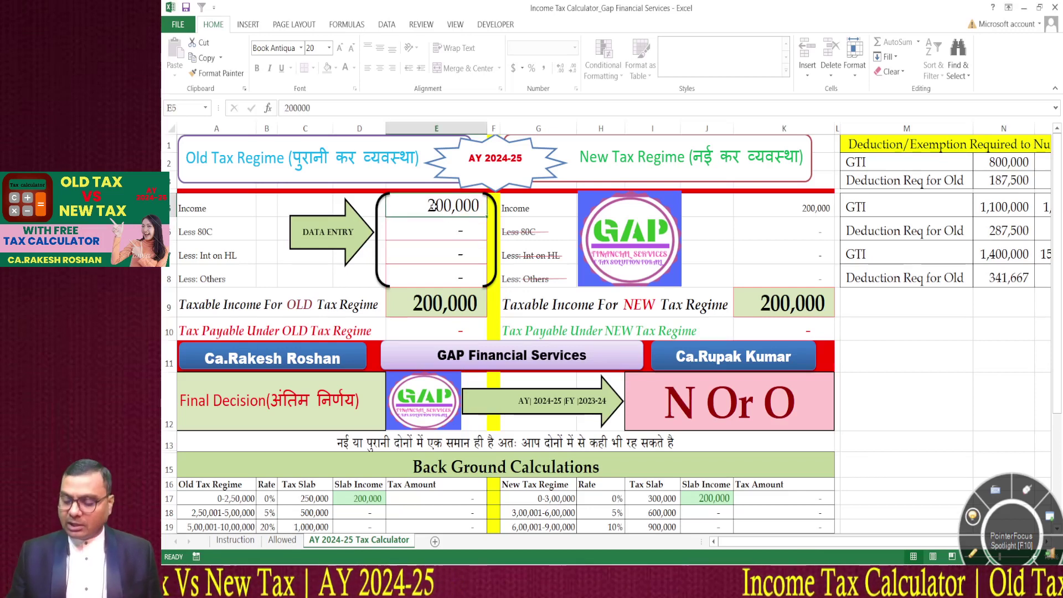
{"action": "type", "text": "5"}
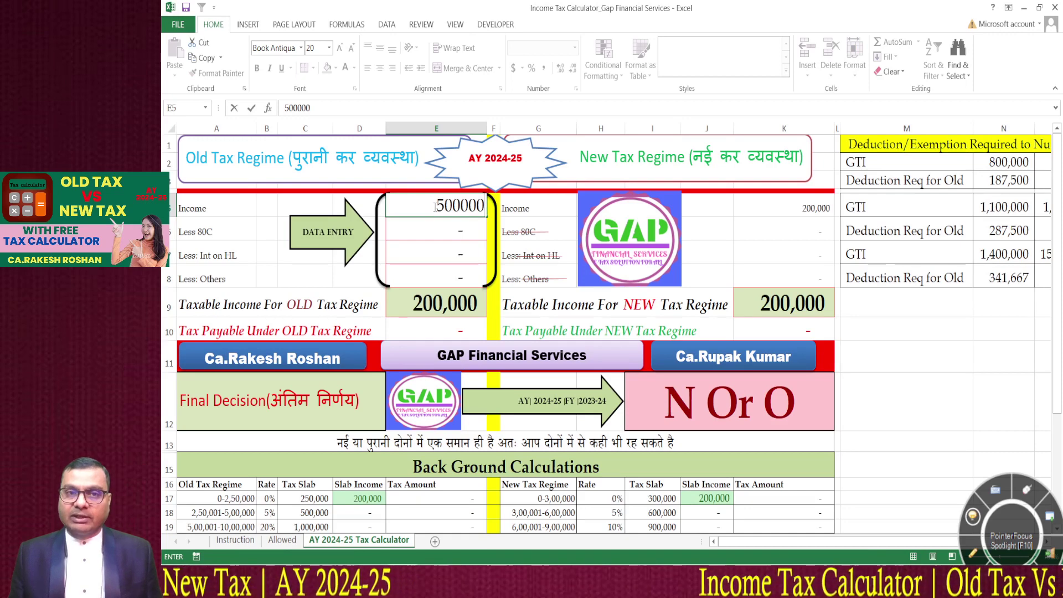
{"action": "type", "text": "00,000"}
{"action": "key", "text": "Return"}
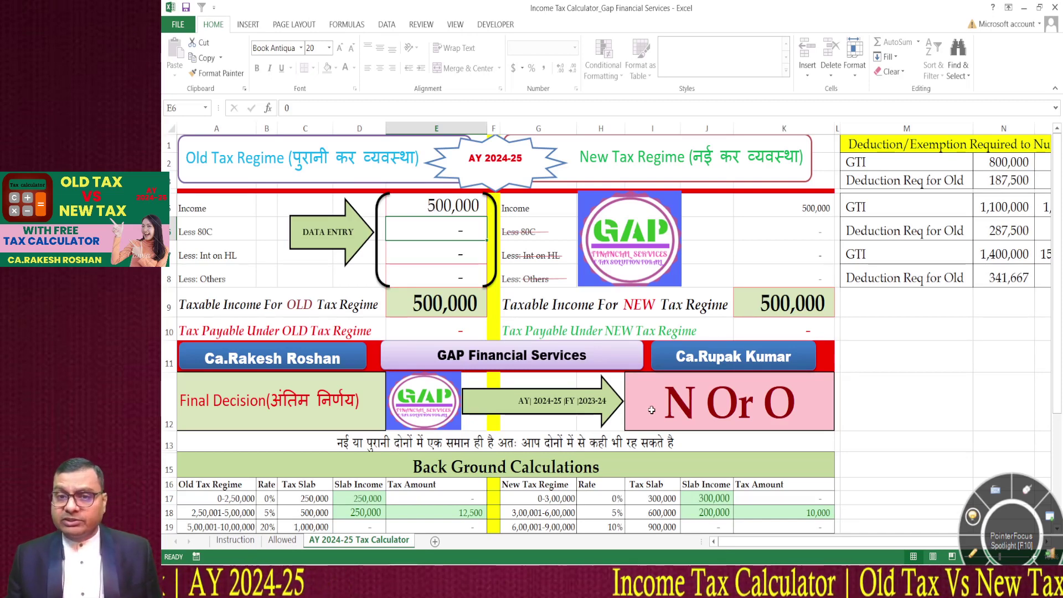
{"action": "left_click", "coordinate": [670, 406]}
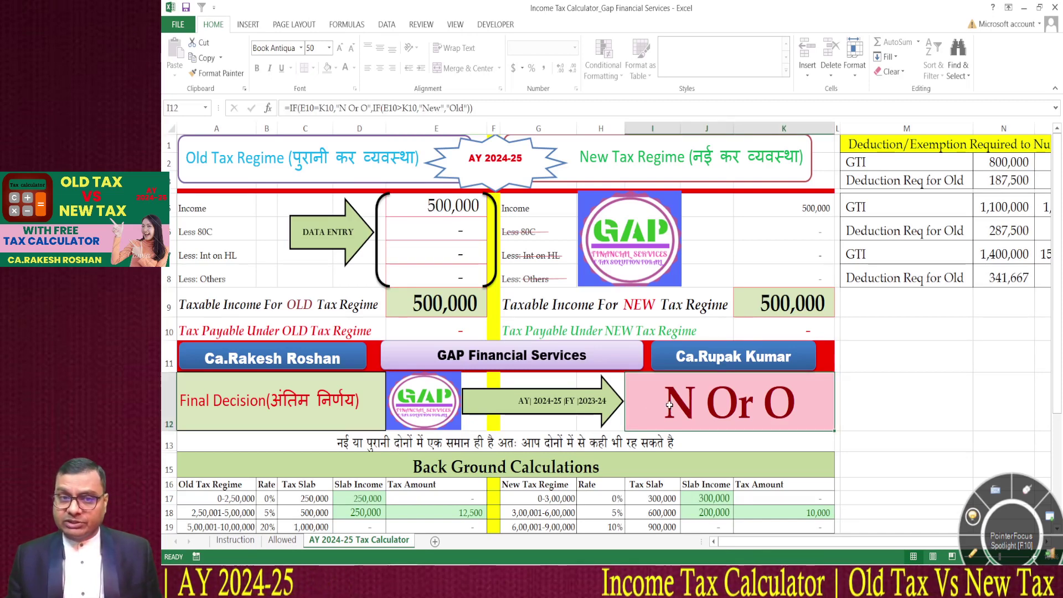
Raise the old-regime income to 501,000 and spotlight the final decision between the regimes
{"action": "left_click", "coordinate": [442, 209]}
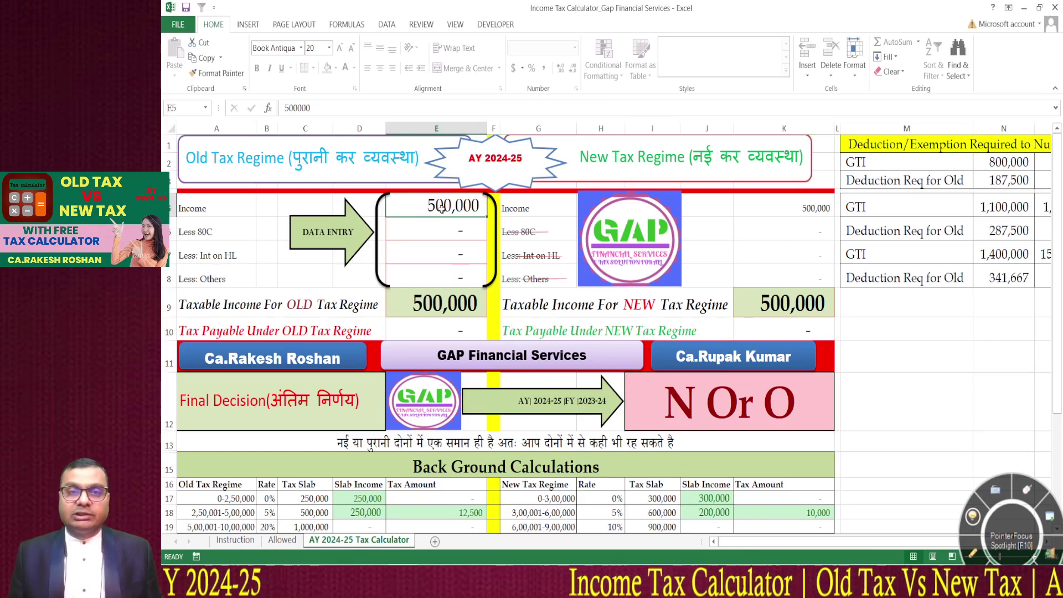
{"action": "type", "text": "5"}
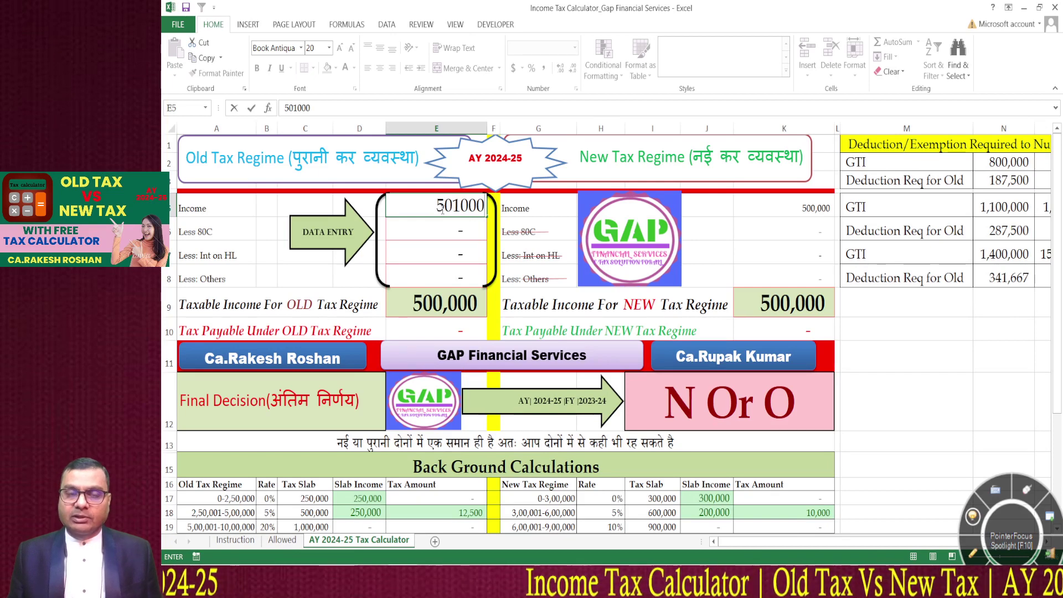
{"action": "key", "text": "Return"}
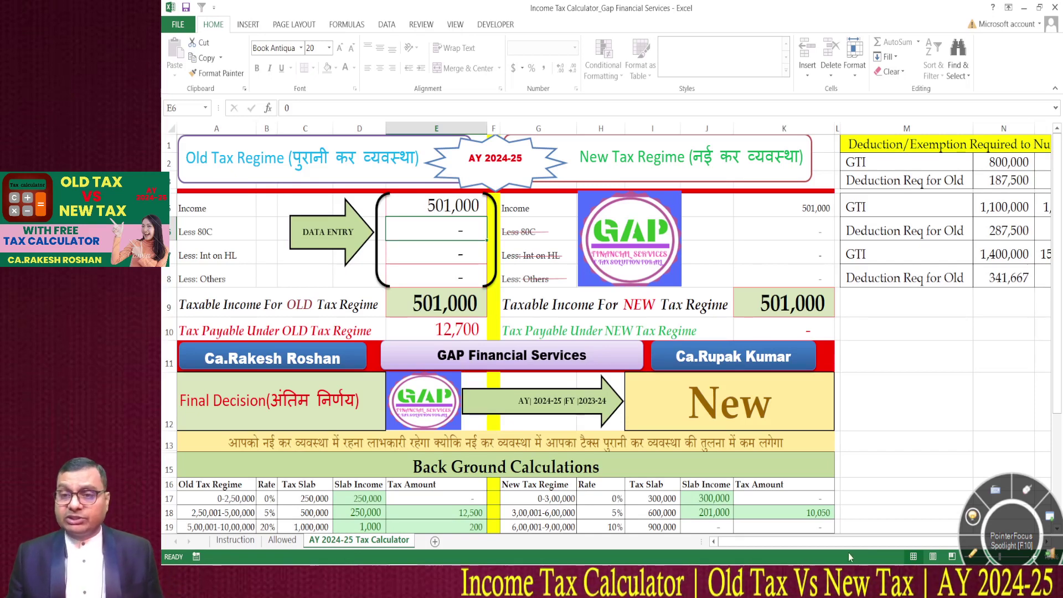
{"action": "left_click", "coordinate": [973, 517]}
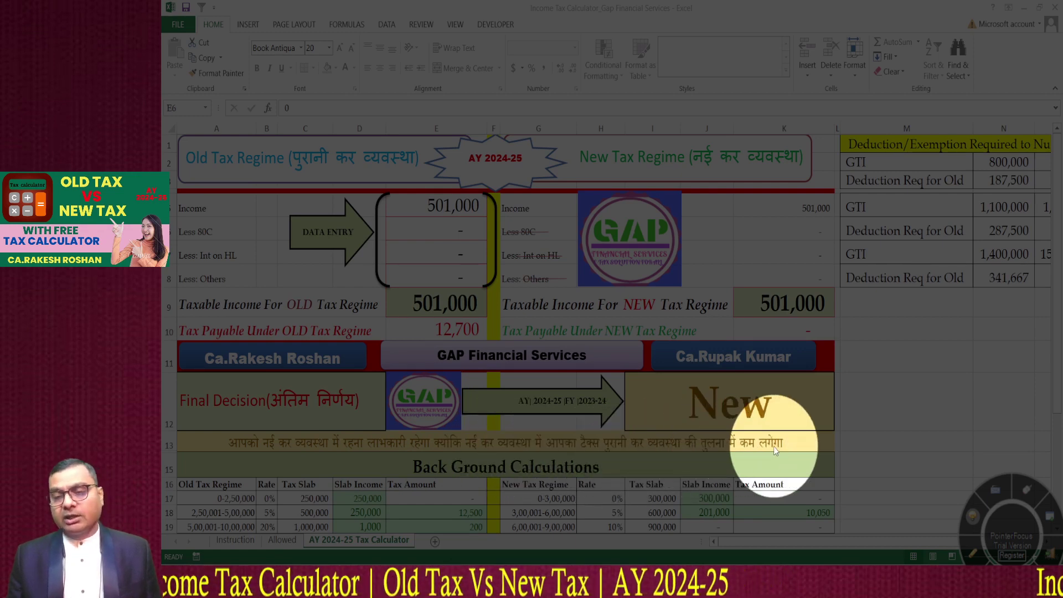
{"action": "left_click", "coordinate": [973, 518]}
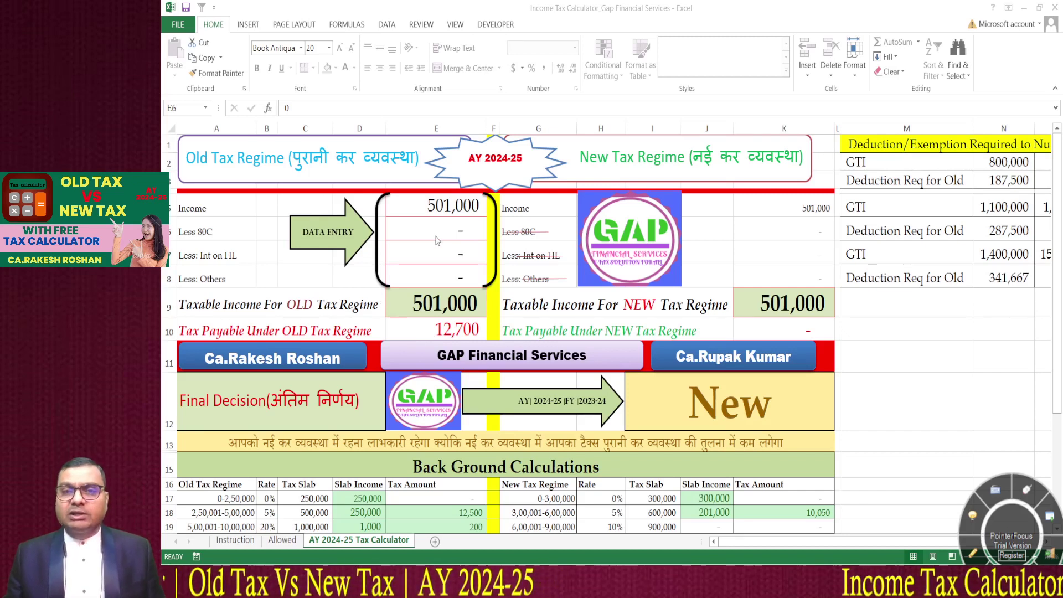
Set the income in the old-regime data-entry area to 700,000
{"action": "left_click", "coordinate": [432, 213]}
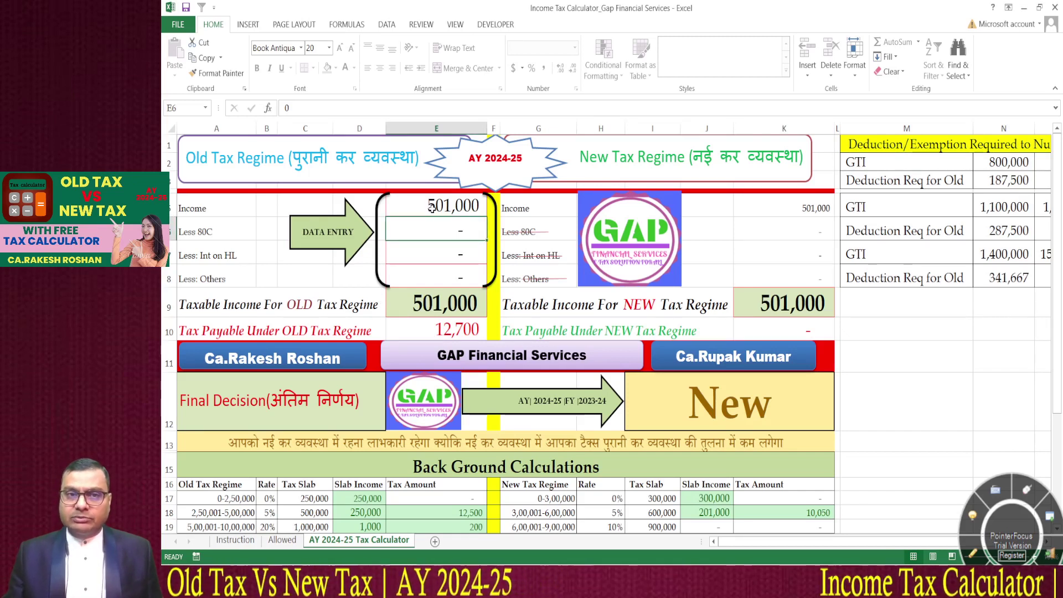
{"action": "left_click", "coordinate": [433, 208]}
{"action": "type", "text": "700000"}
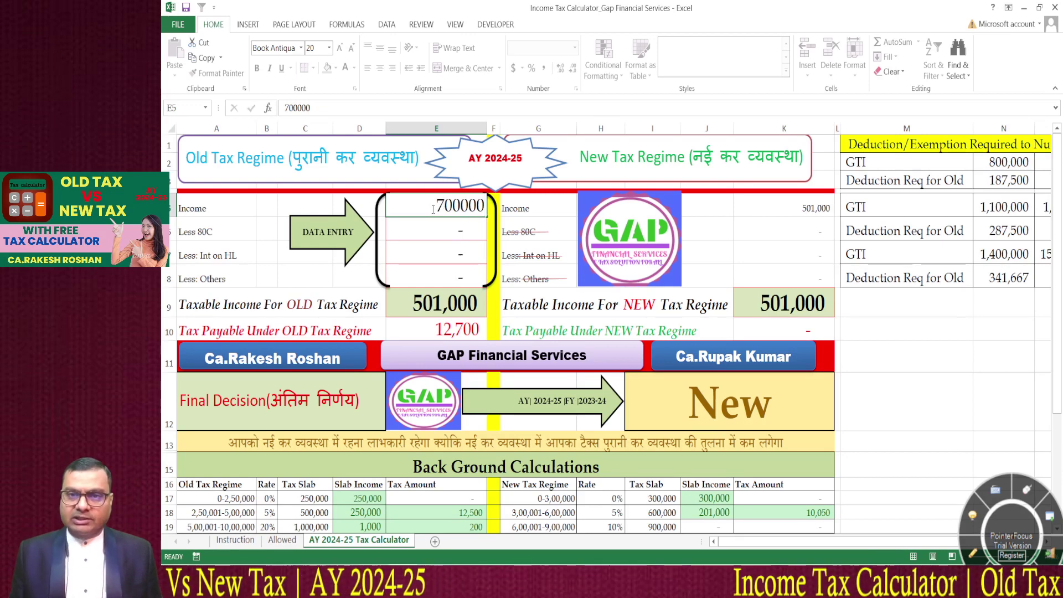
{"action": "key", "text": "Return"}
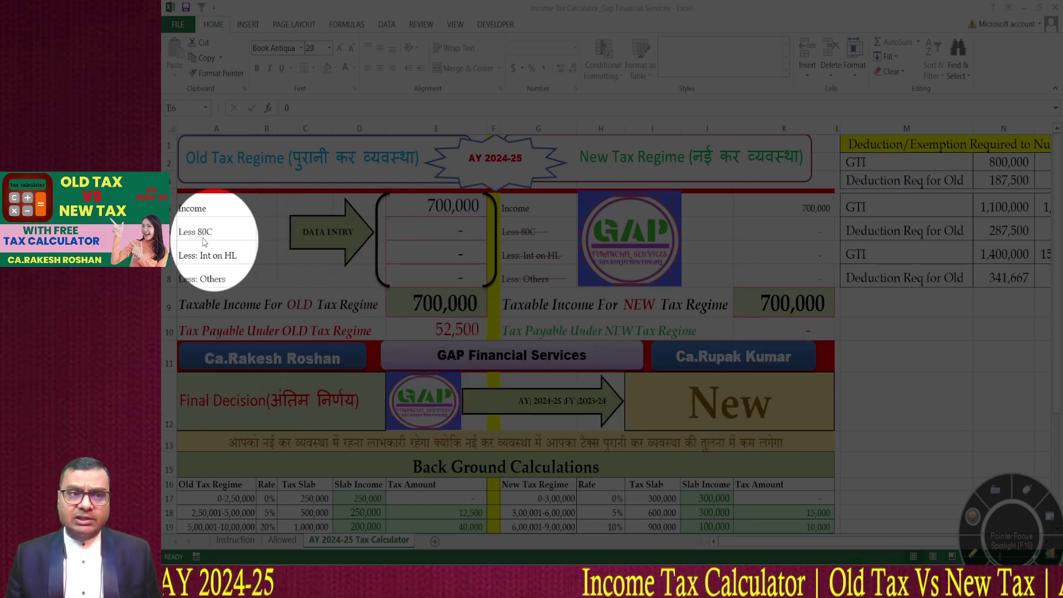
Enter 150,000 as the Less 80C deduction under the old tax regime
{"action": "double_click", "coordinate": [441, 231]}
{"action": "key", "text": "BackSpace"}
{"action": "type", "text": "150,0"}
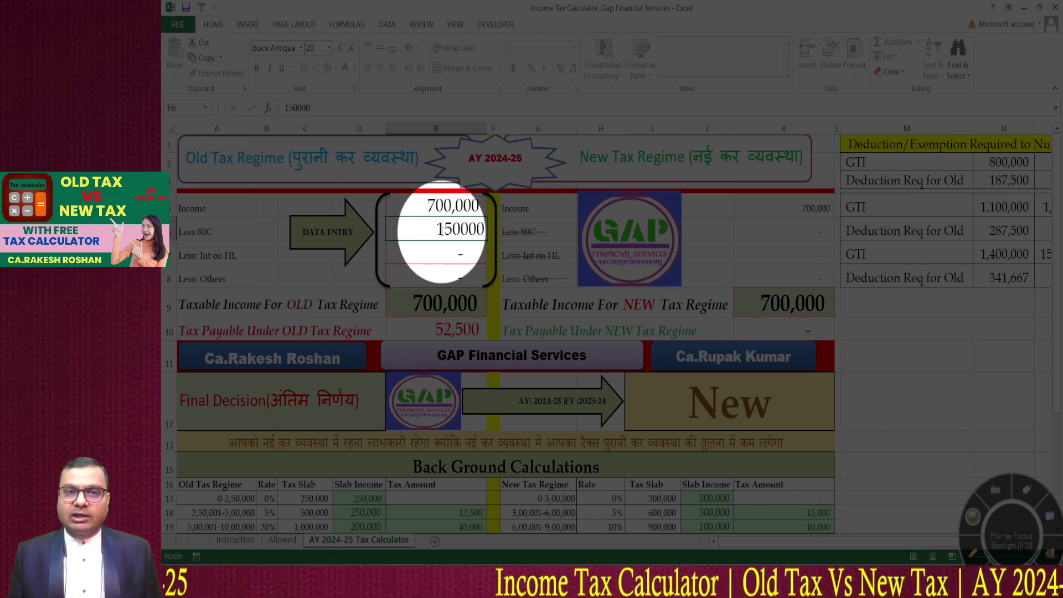
{"action": "type", "text": "00"}
{"action": "key", "text": "Return"}
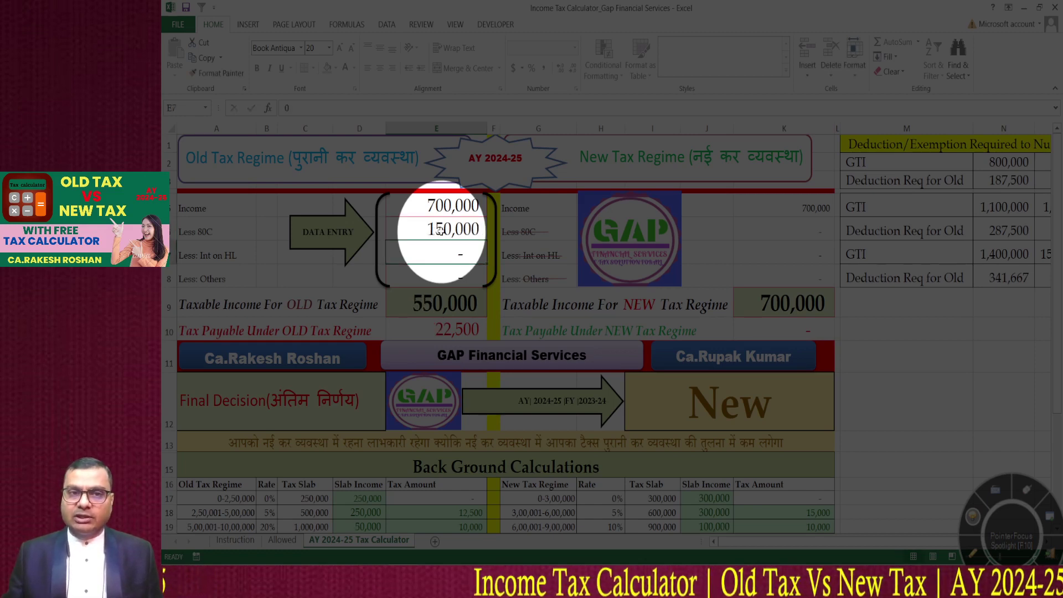
{"action": "left_click", "coordinate": [436, 230]}
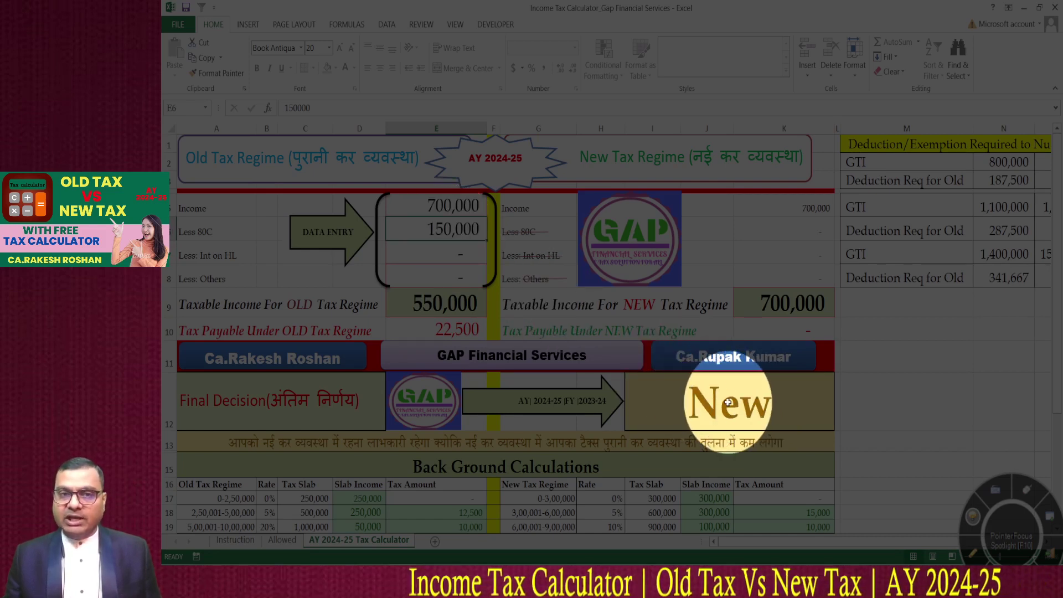
Enter 200,000 as the home loan interest deduction, dismiss the PointerFocus trial notice and turn off the spotlight
{"action": "left_click", "coordinate": [435, 252]}
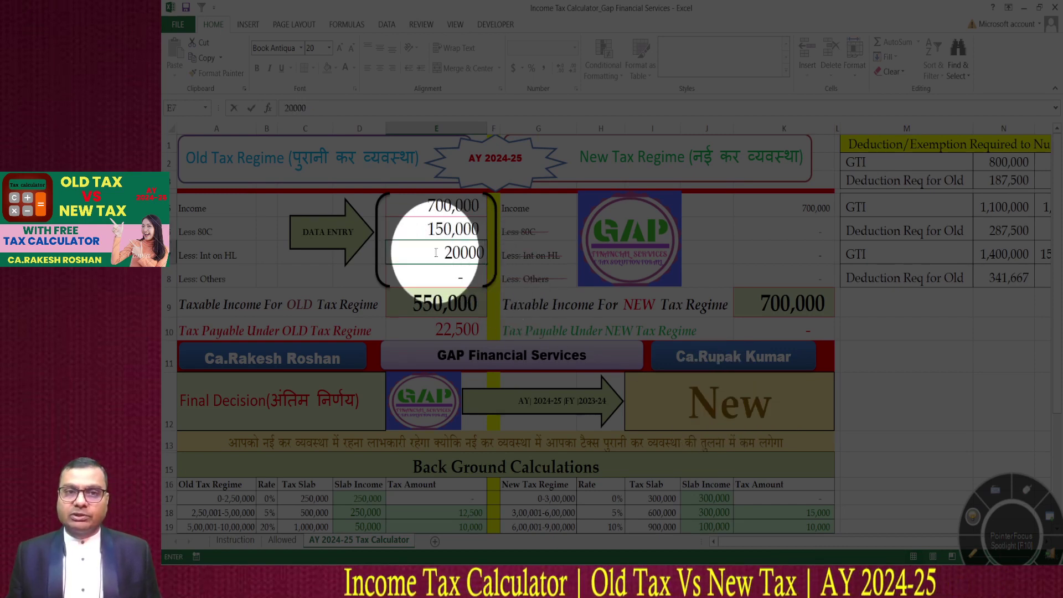
{"action": "key", "text": "Return"}
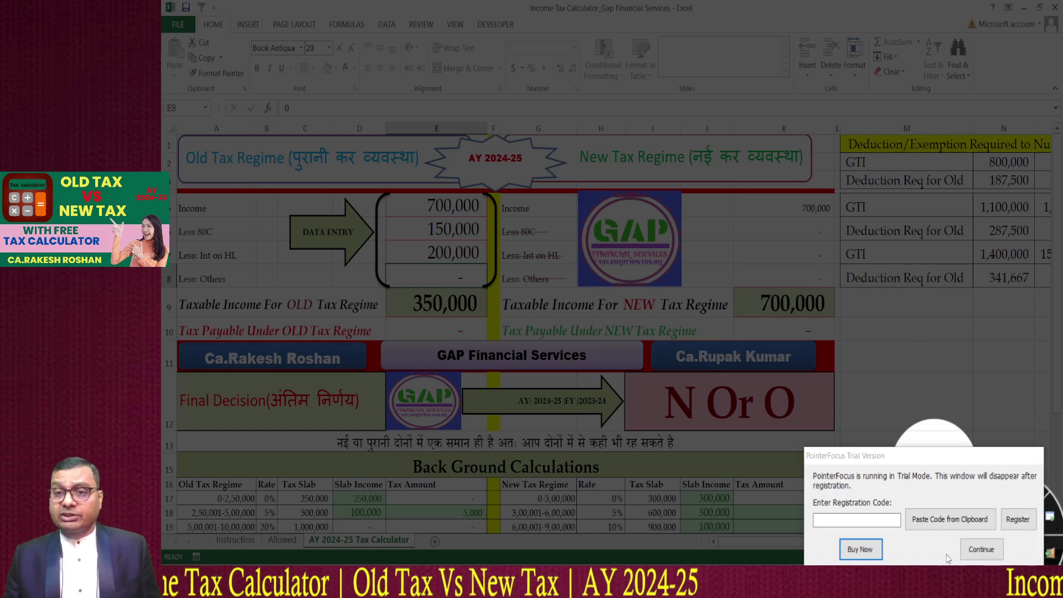
{"action": "left_click", "coordinate": [979, 550]}
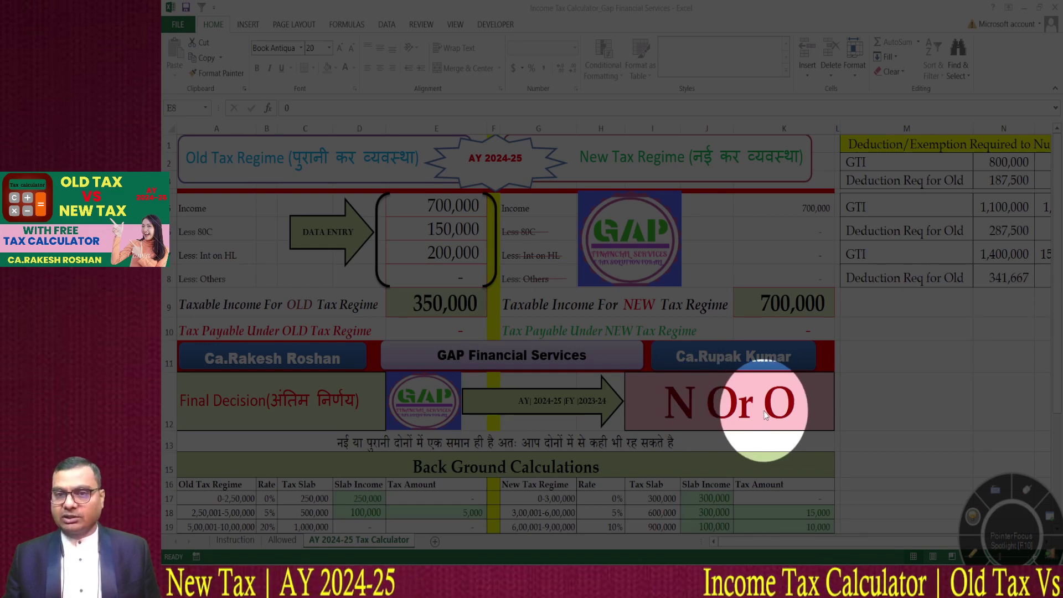
{"action": "left_click", "coordinate": [974, 520]}
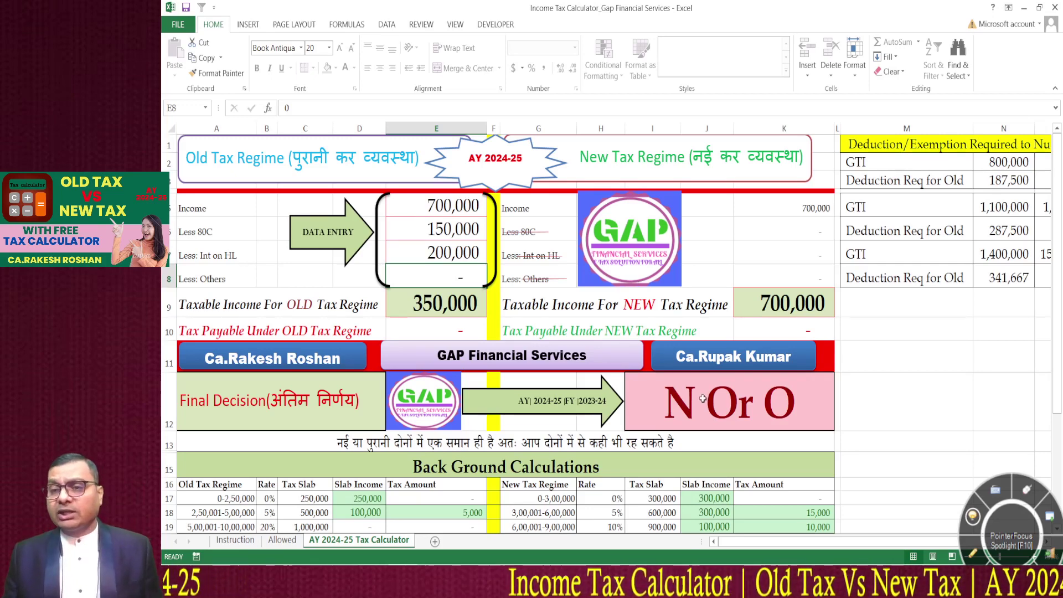
Examine the table of deductions required at each GTI level to make the old and new regimes neutral
{"action": "left_click", "coordinate": [892, 227]}
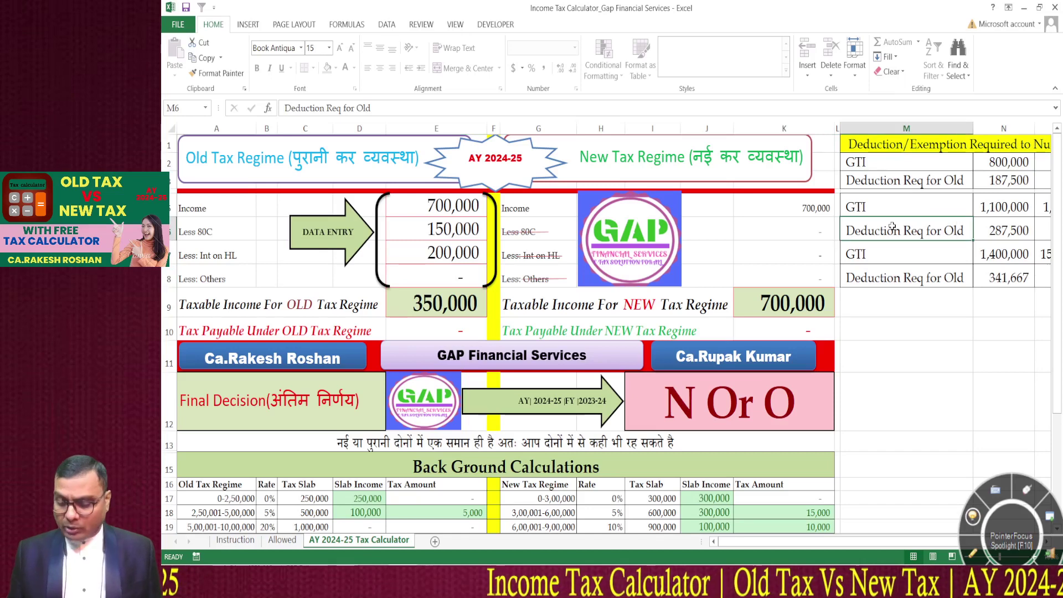
{"action": "key", "text": "Right"}
{"action": "key", "text": "Right"}
{"action": "key", "text": "Right"}
{"action": "key", "text": "Right"}
{"action": "key", "text": "Right"}
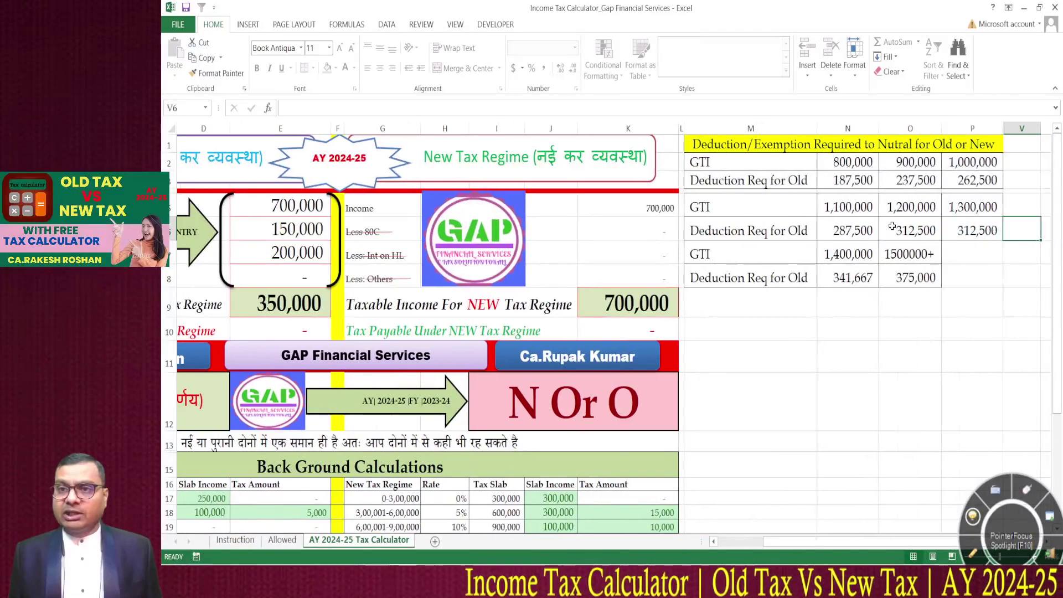
{"action": "left_click", "coordinate": [973, 515]}
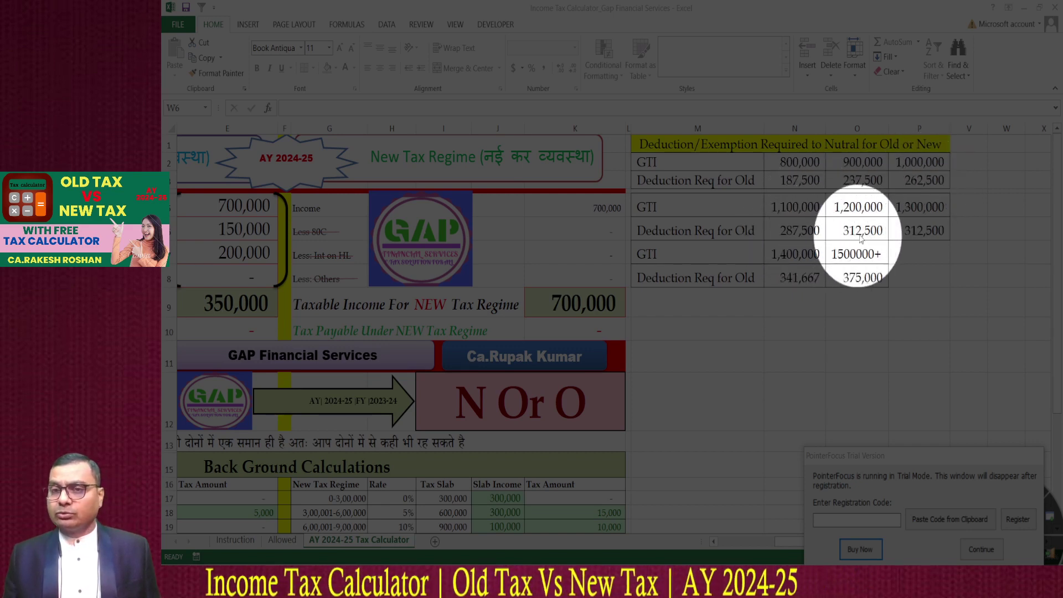
{"action": "left_click", "coordinate": [981, 550]}
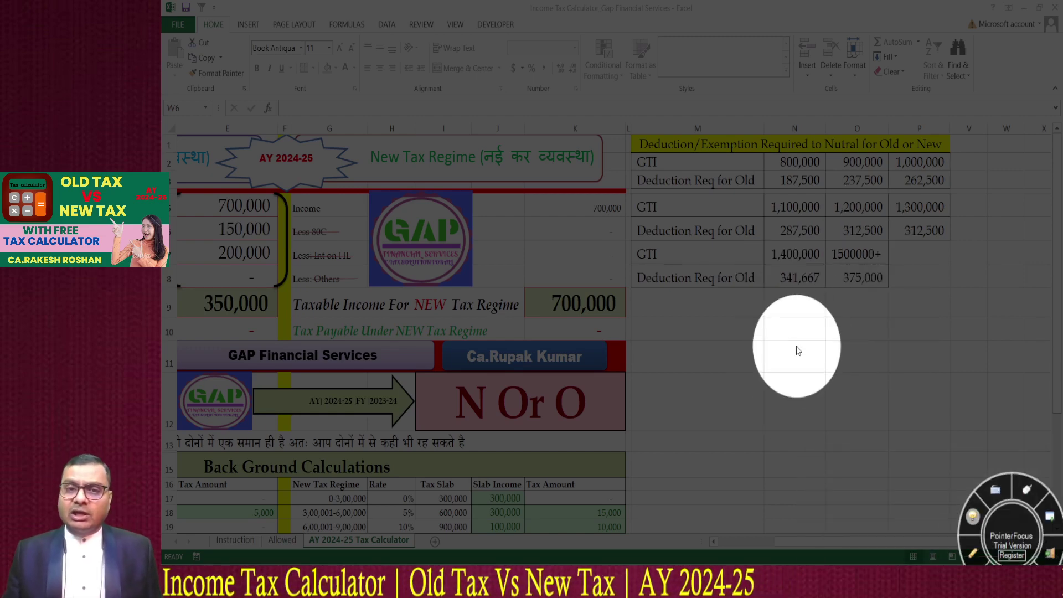
{"action": "left_click", "coordinate": [973, 518]}
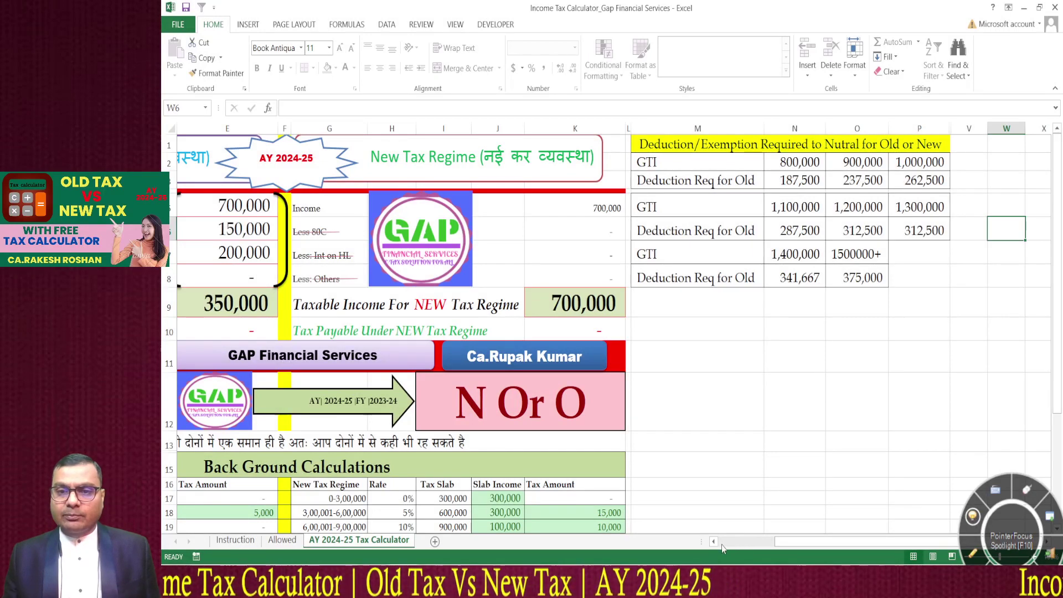
Set the old-regime income to 1,000,000, keeping the 80C and home loan interest deductions
{"action": "left_click_drag", "start_coordinate": [722, 544], "coordinate": [728, 545]}
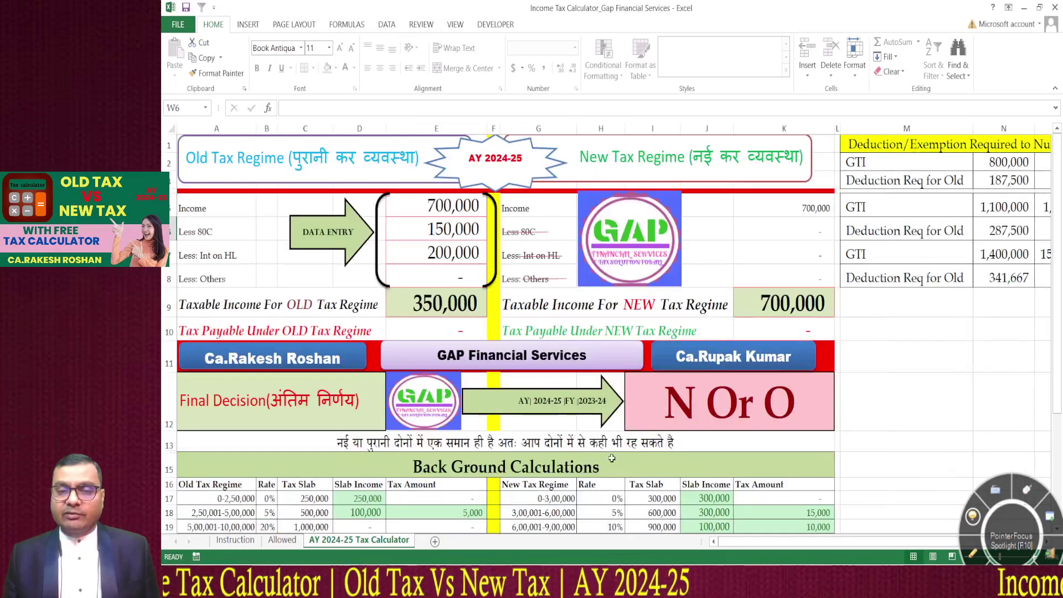
{"action": "left_click", "coordinate": [432, 252]}
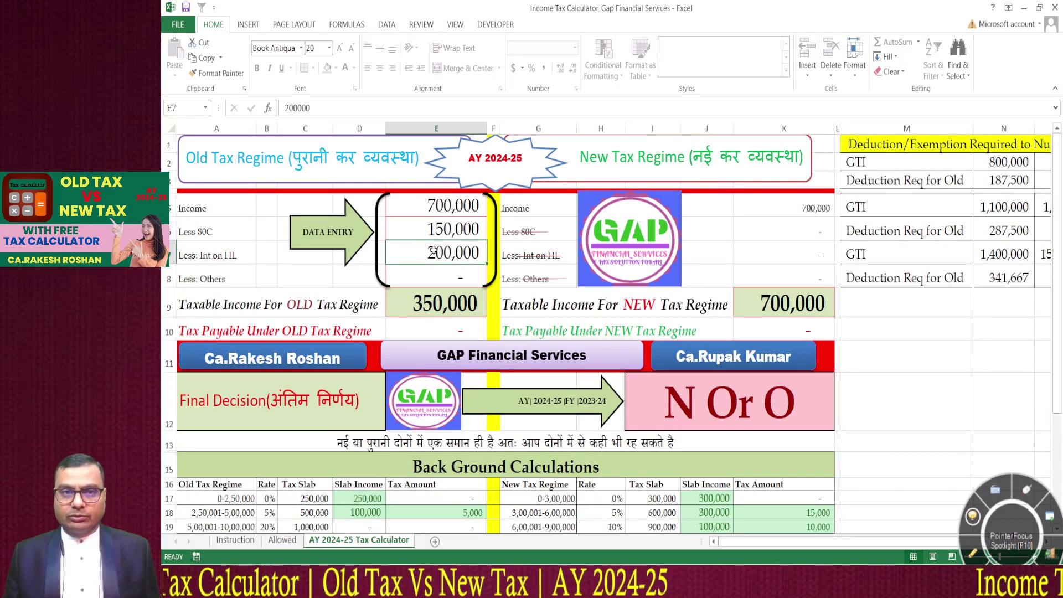
{"action": "key", "text": "Up"}
{"action": "key", "text": "Up"}
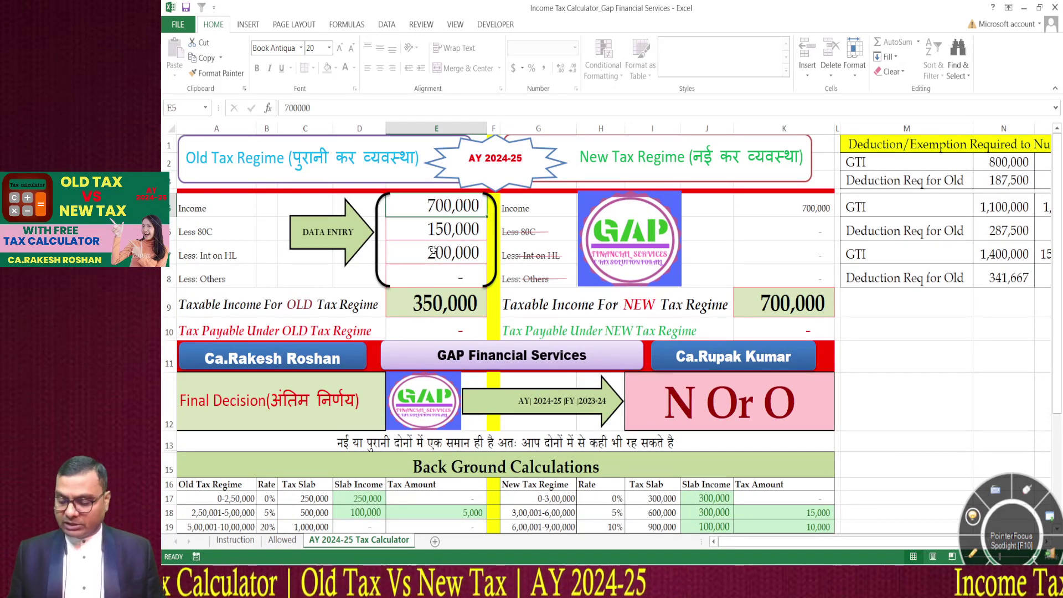
{"action": "type", "text": "1,"}
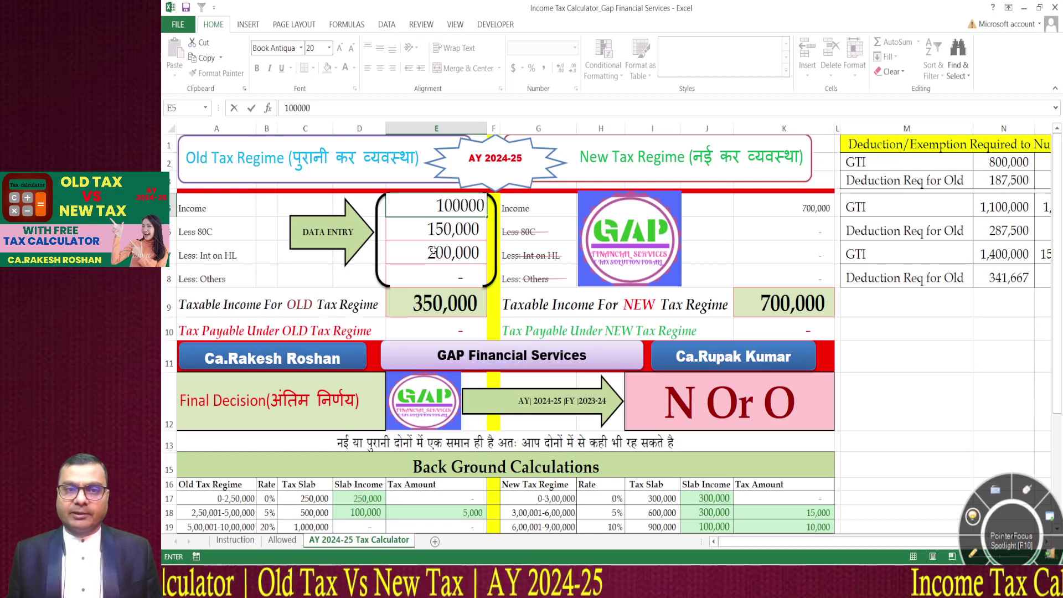
{"action": "type", "text": "000,000"}
{"action": "key", "text": "Return"}
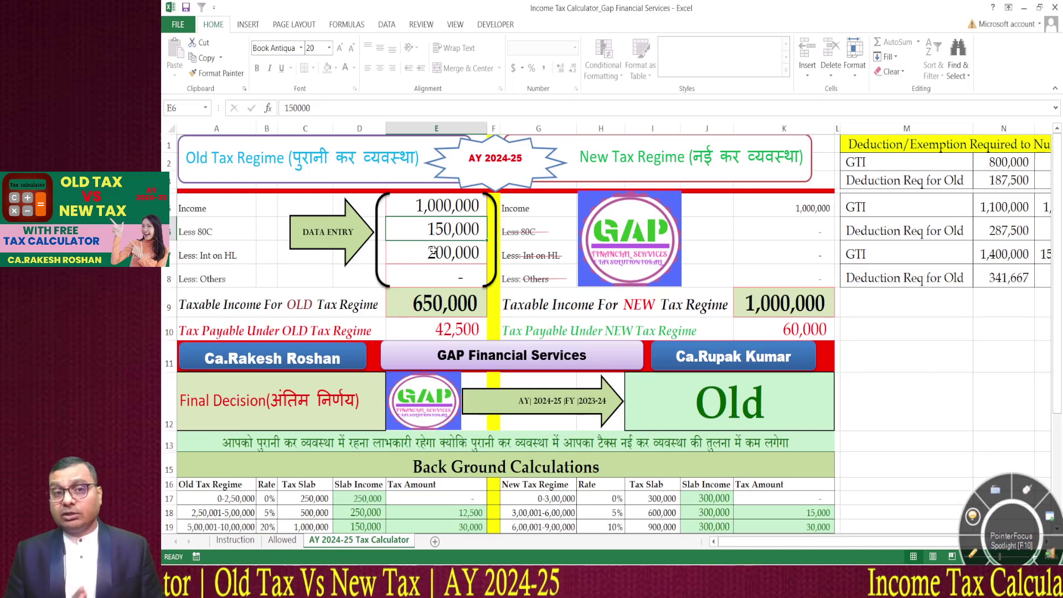
Turn on the spotlight, dismiss the PointerFocus trial notice and set the old-regime Less 80C deduction to 0
{"action": "left_click", "coordinate": [972, 517]}
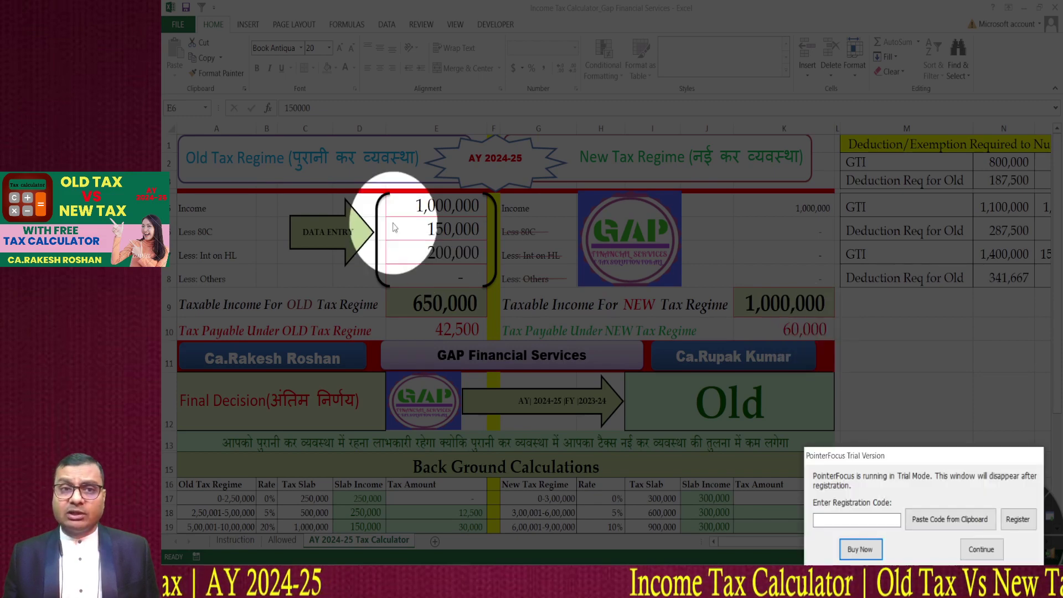
{"action": "left_click", "coordinate": [980, 554]}
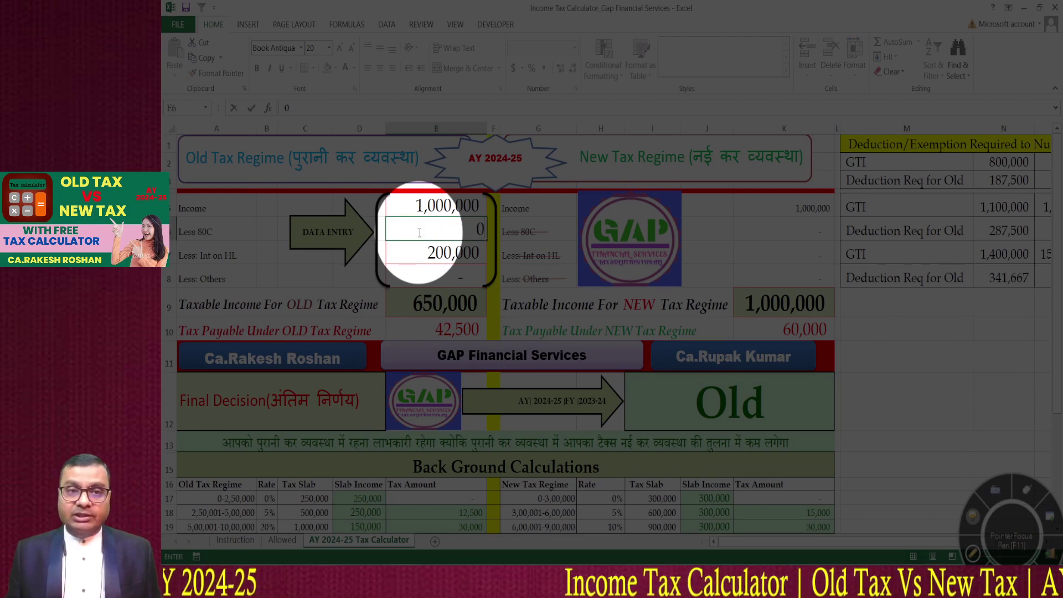
{"action": "key", "text": "Return"}
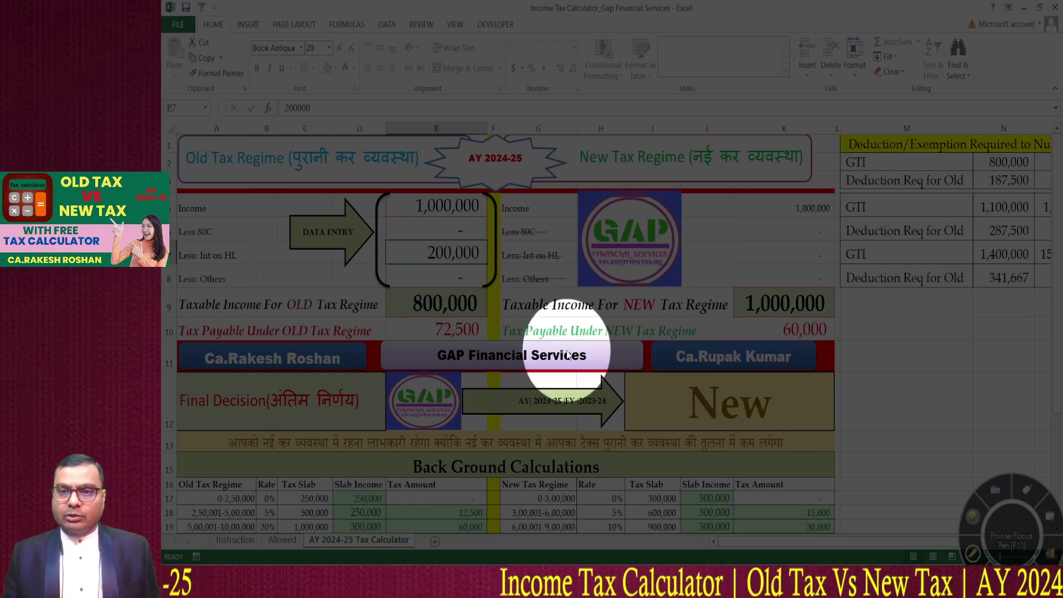
Turn off the spotlight and examine the background slab calculations for the old and new tax regimes
{"action": "scroll", "coordinate": [567, 355], "scroll_direction": "down", "scroll_amount": 1}
{"action": "left_click", "coordinate": [973, 518]}
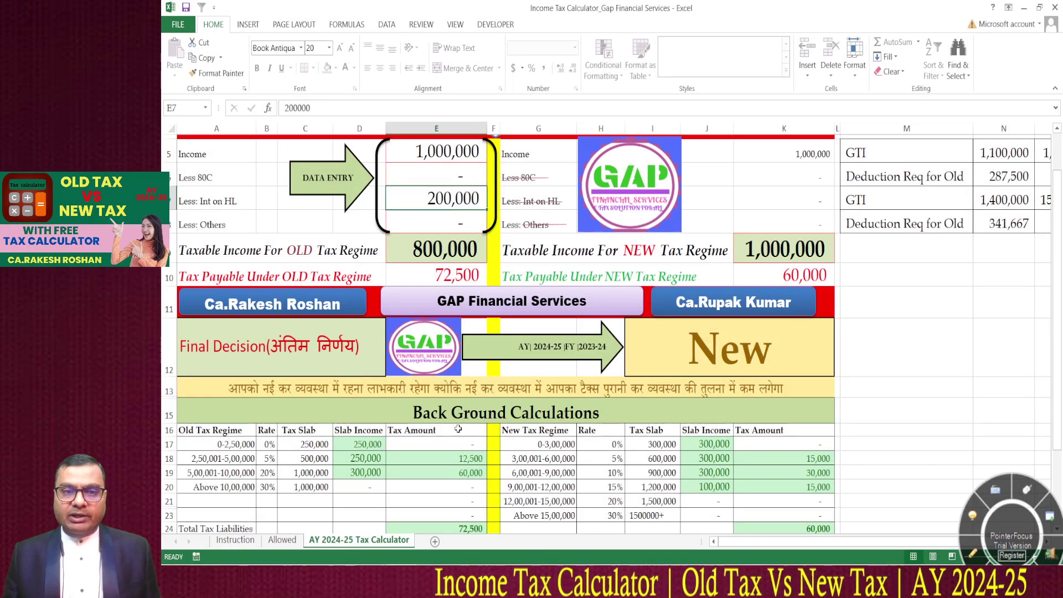
{"action": "scroll", "coordinate": [459, 431], "scroll_direction": "down", "scroll_amount": 3}
{"action": "scroll", "coordinate": [456, 422], "scroll_direction": "up", "scroll_amount": 5}
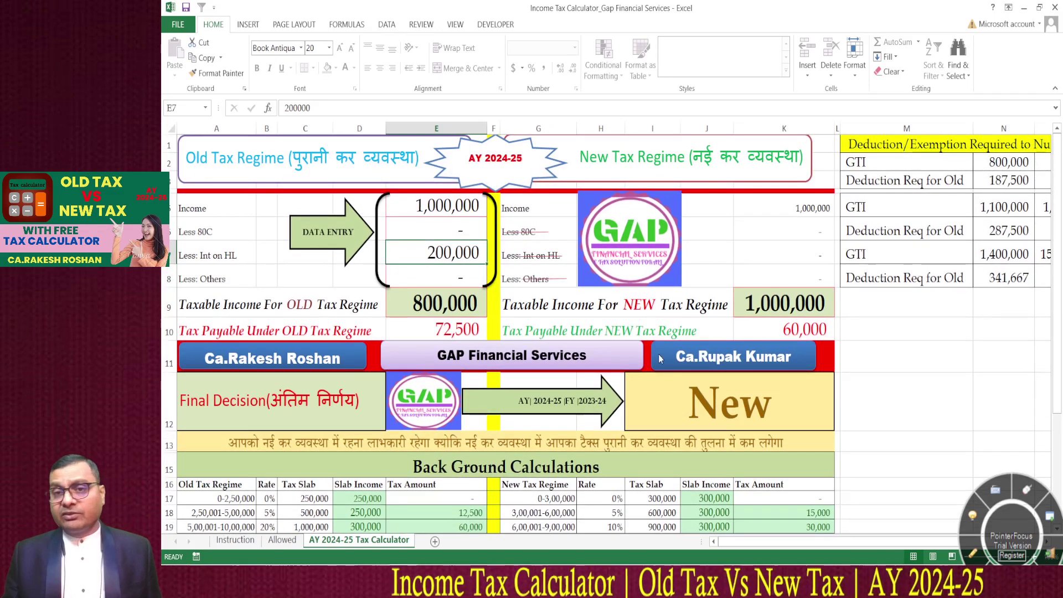
Try to edit the Back Ground Calculations heading cell on the protected sheet
{"action": "left_click", "coordinate": [420, 465]}
{"action": "double_click", "coordinate": [430, 482]}
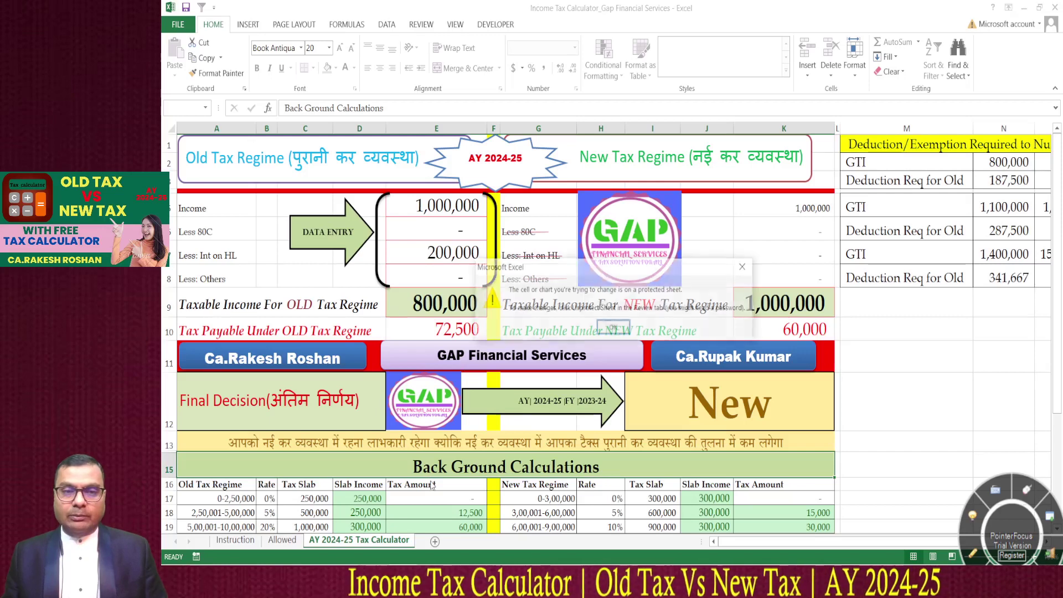
{"action": "left_click", "coordinate": [612, 329]}
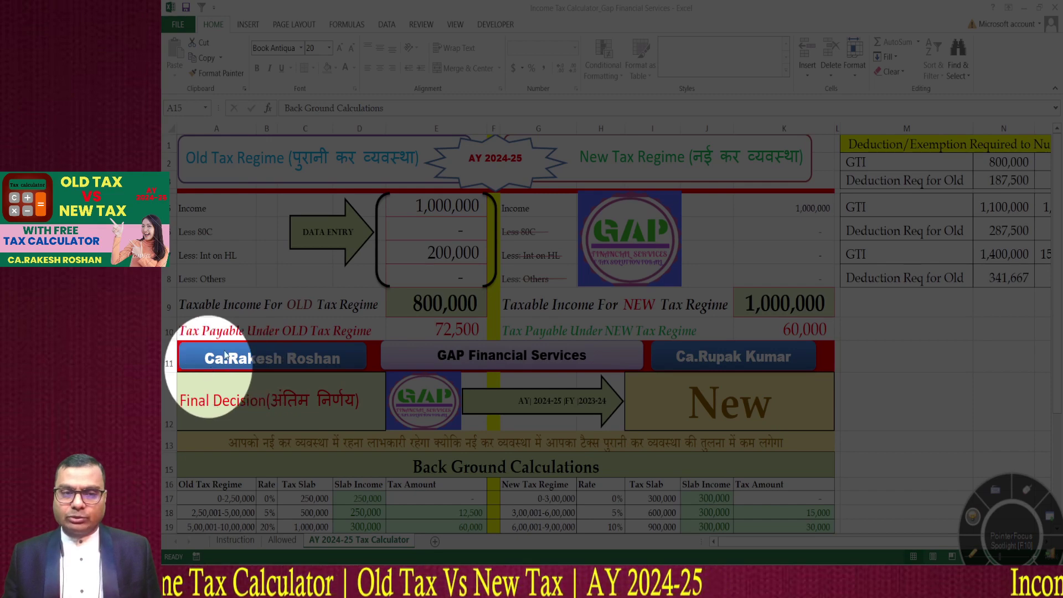
Turn off the spotlight over the tax calculator and switch to OBS
{"action": "left_click", "coordinate": [973, 517]}
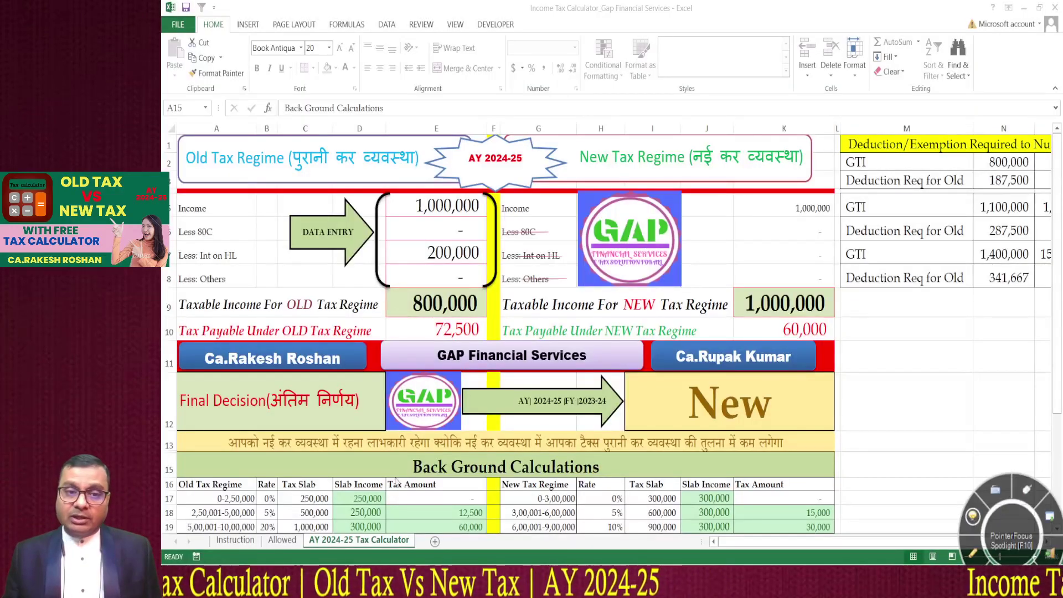
{"action": "key", "text": "alt+Tab"}
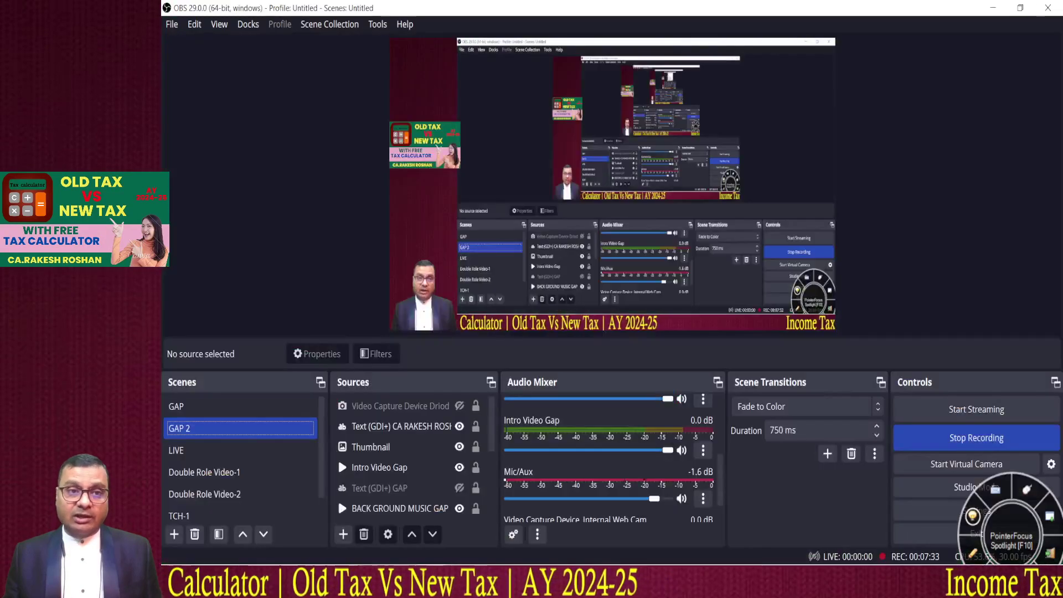